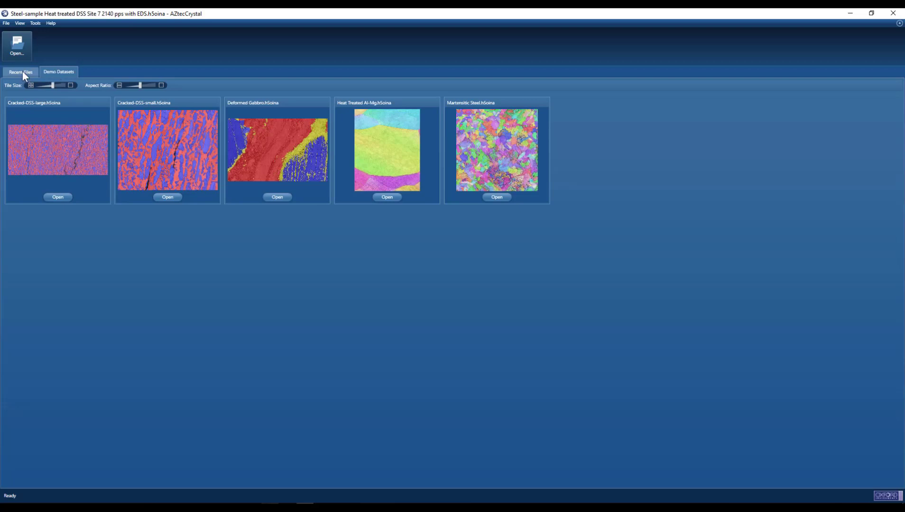
# Check the recent files, then browse to the Heat Treated DSS folder's five .h5oina projects
pyautogui.click(23, 72)
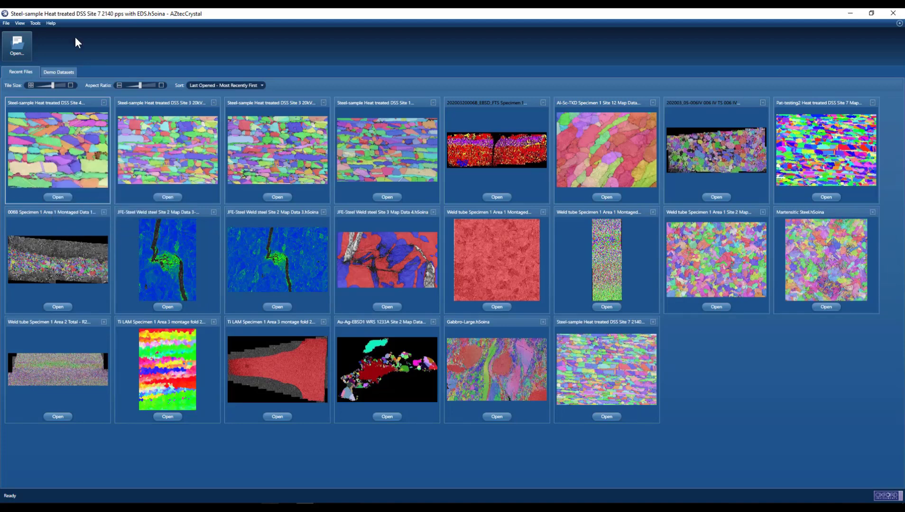
pyautogui.click(16, 45)
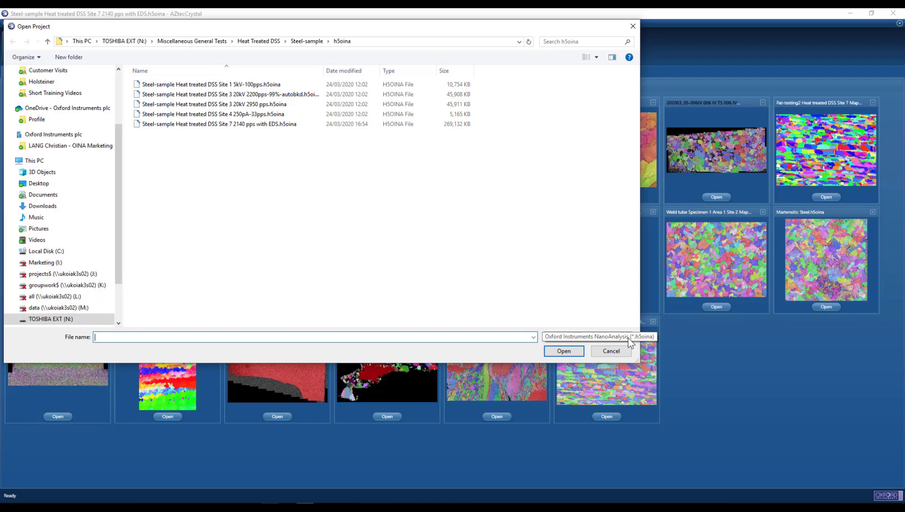
# Open 'Site 7 2140 pps with EDS.h5oina', leaving the file-type filter unchanged
pyautogui.click(628, 338)
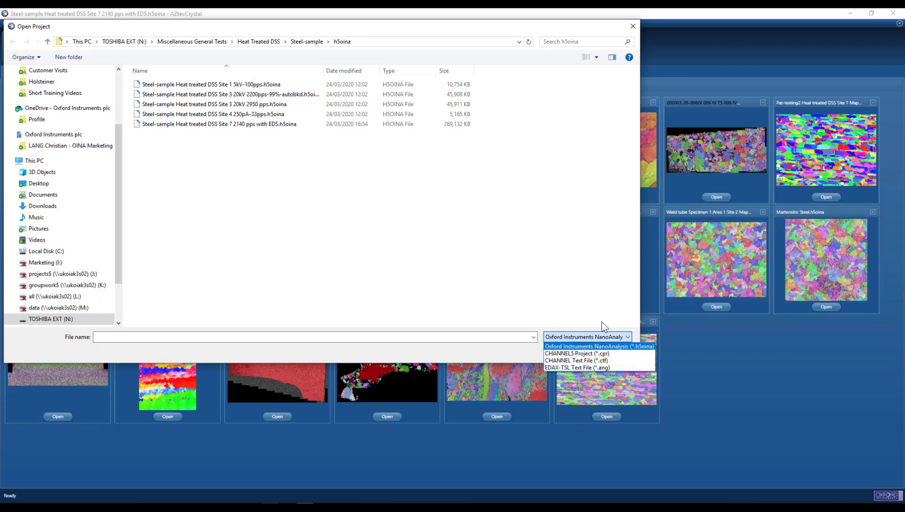
pyautogui.click(561, 257)
pyautogui.click(222, 124)
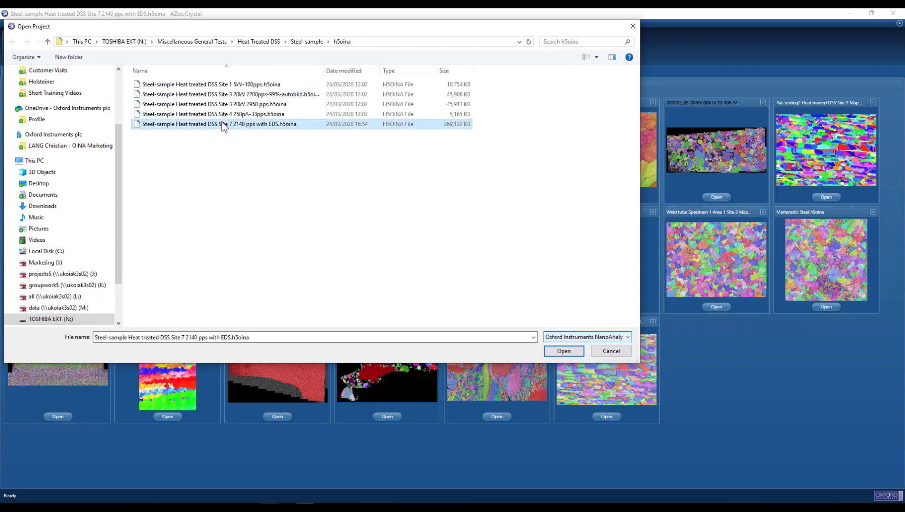
pyautogui.click(565, 353)
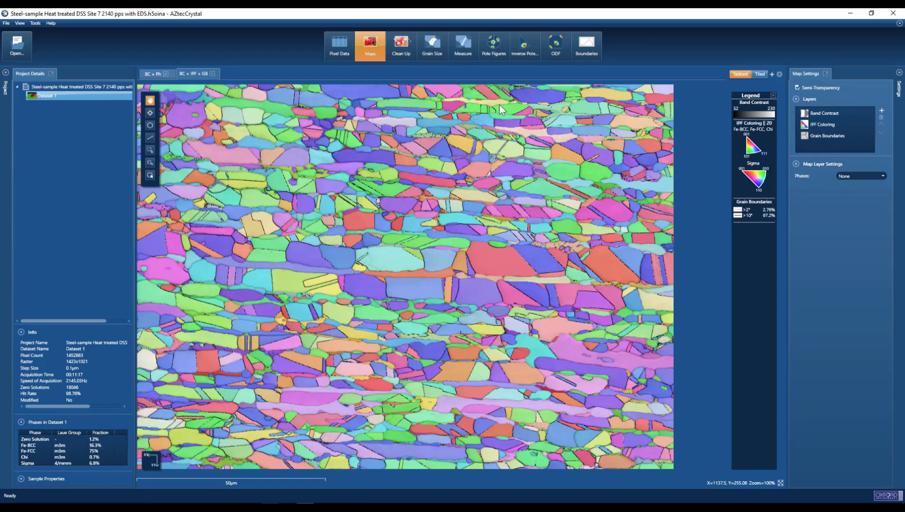
pyautogui.click(437, 44)
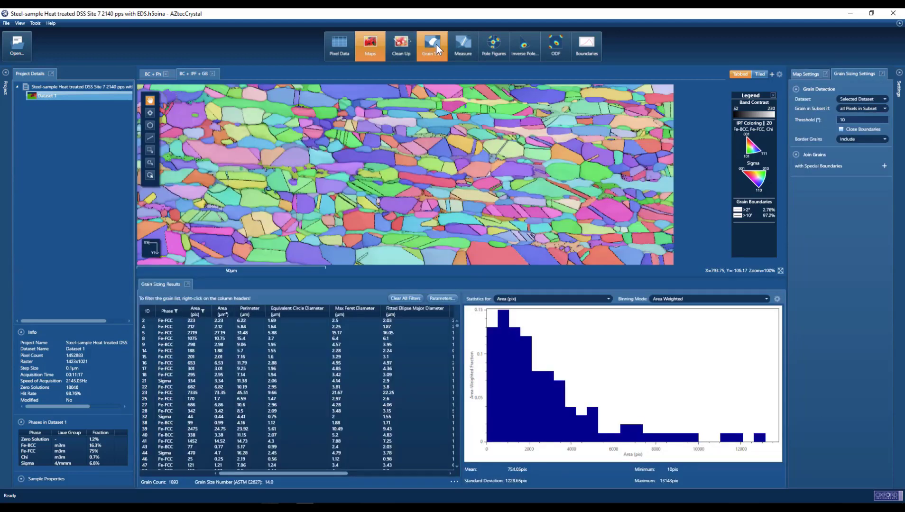
pyautogui.click(496, 48)
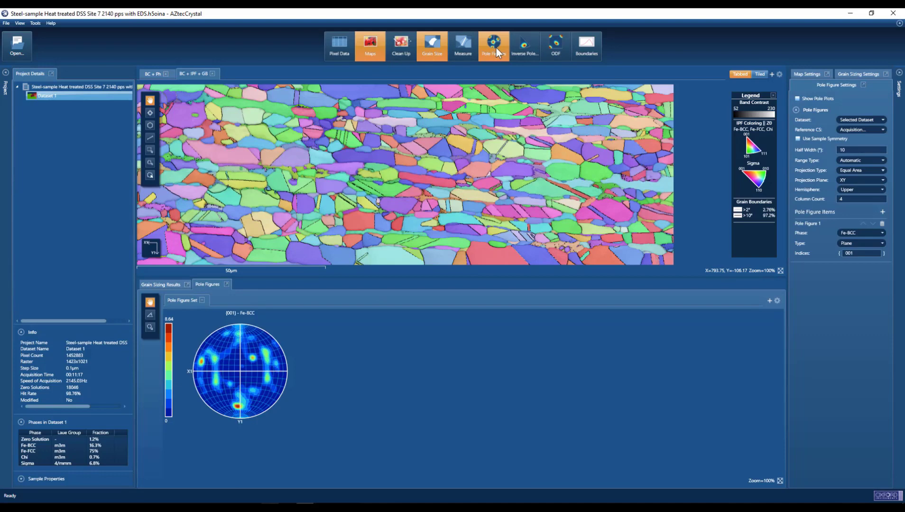
pyautogui.click(496, 48)
pyautogui.click(430, 48)
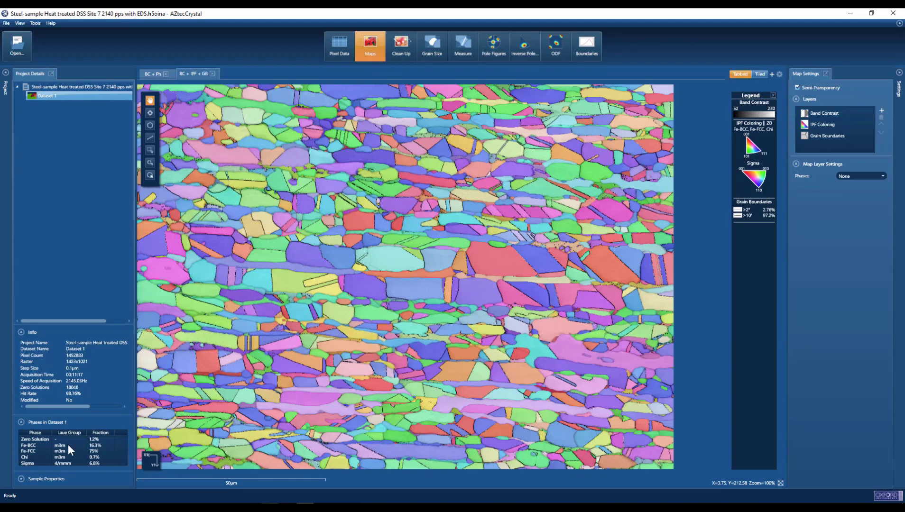
pyautogui.click(49, 446)
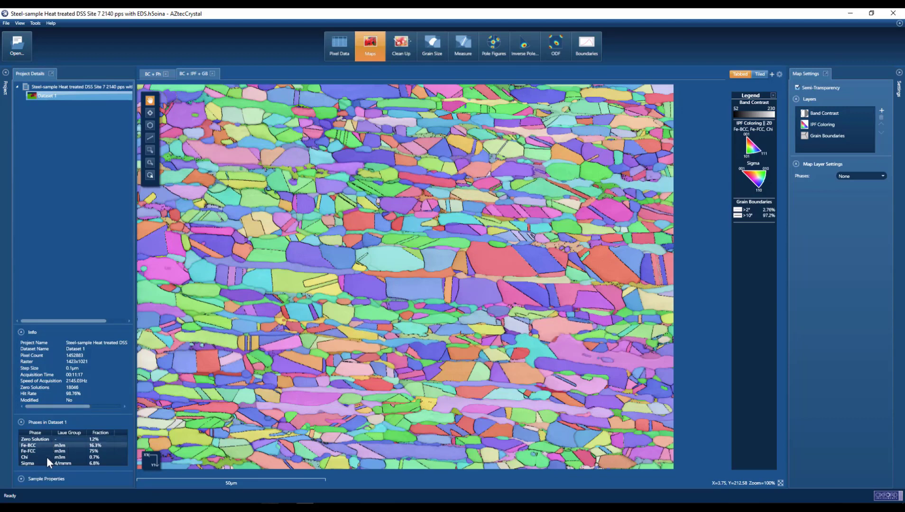
pyautogui.click(94, 457)
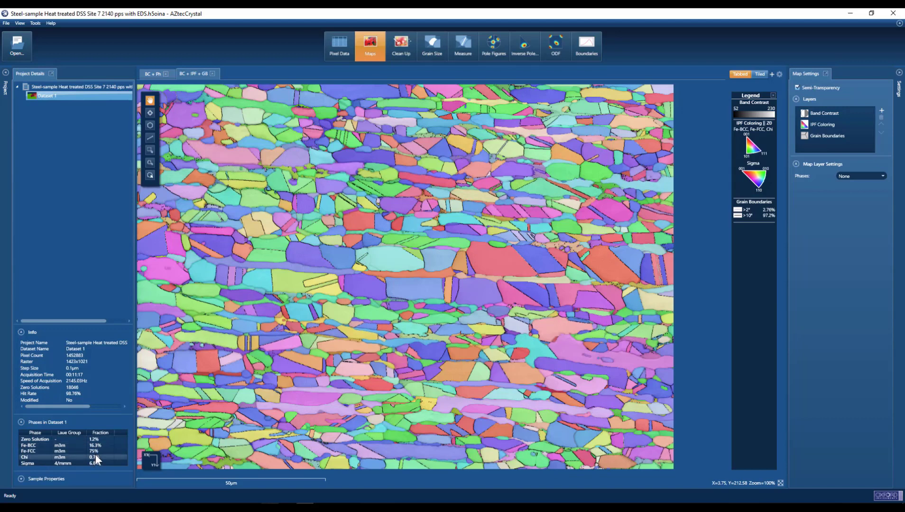
pyautogui.press('Up')
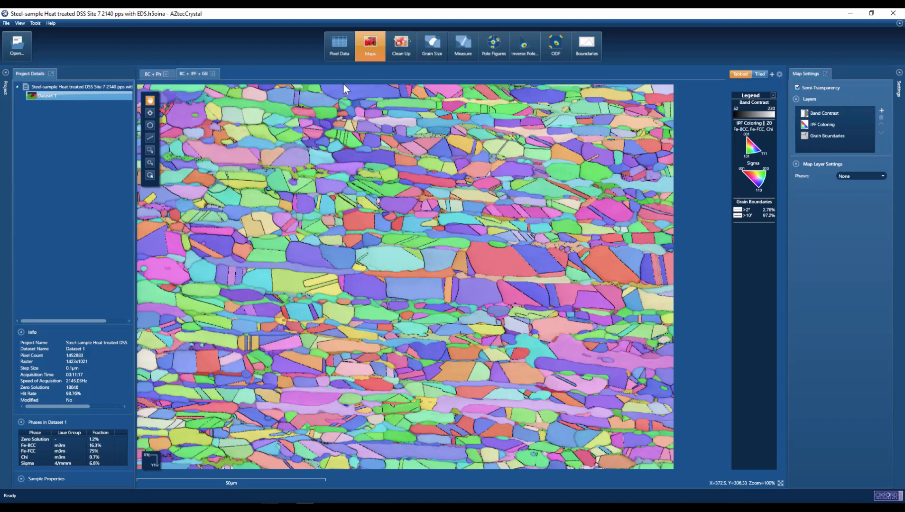
# Enter Clean Up and compare IPF Z and Phase Colors previews, settling on Phase Colors
pyautogui.click(402, 45)
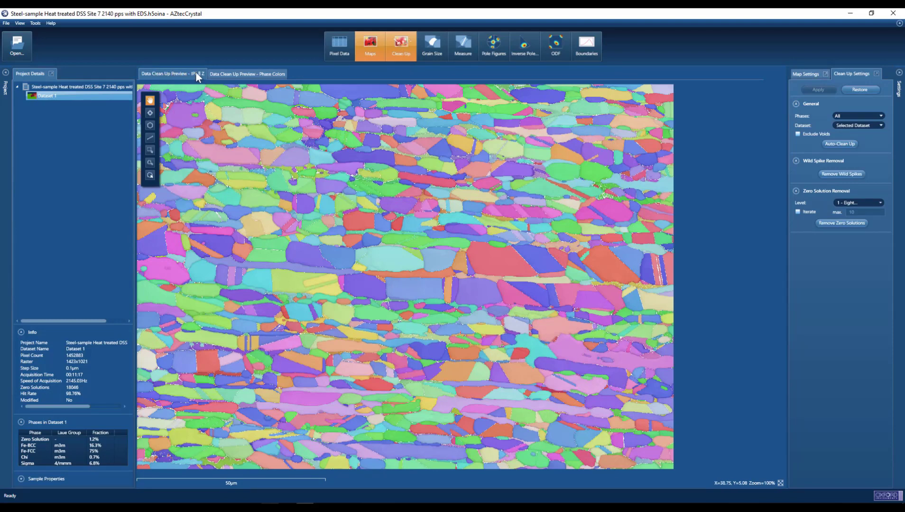
pyautogui.click(255, 72)
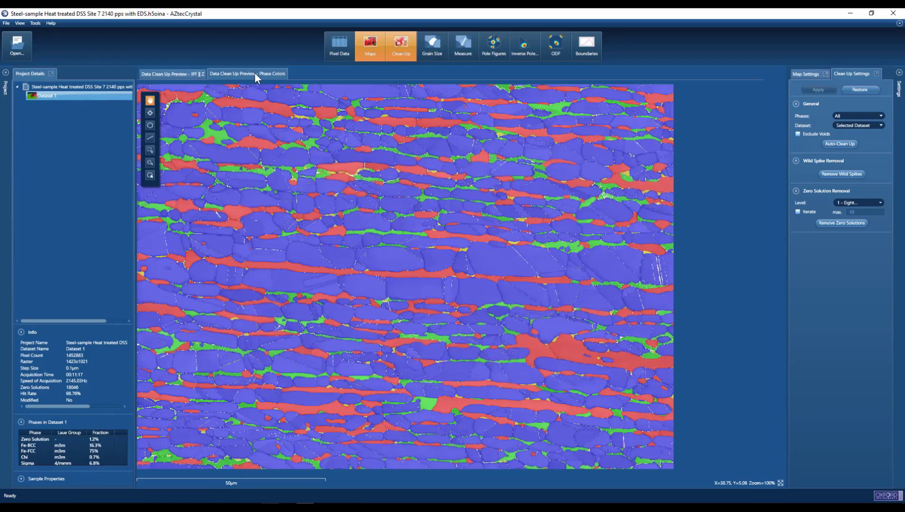
pyautogui.click(176, 73)
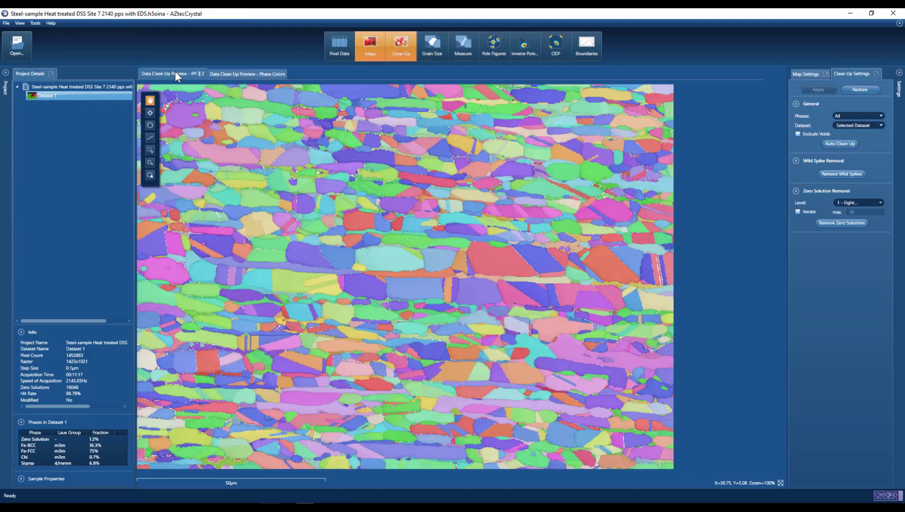
pyautogui.click(240, 74)
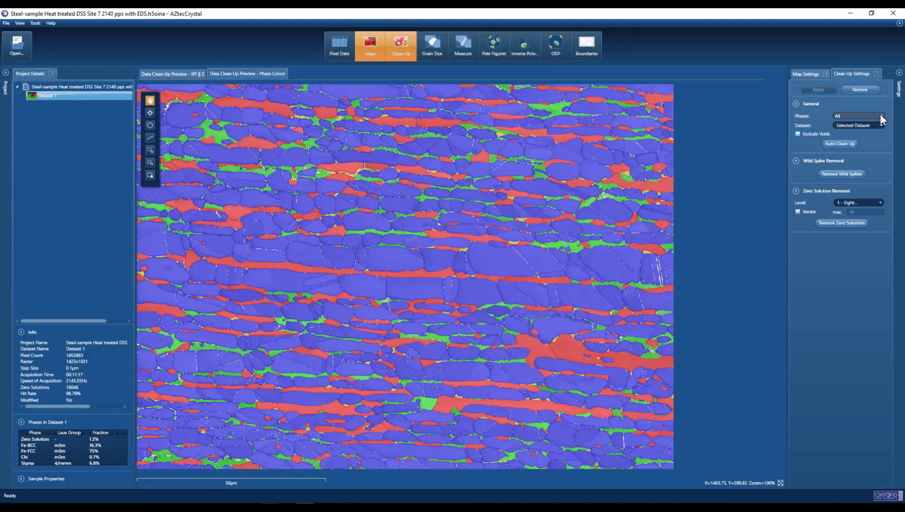
# Review the Phases and Dataset options, keeping clean-up on the selected dataset
pyautogui.click(882, 115)
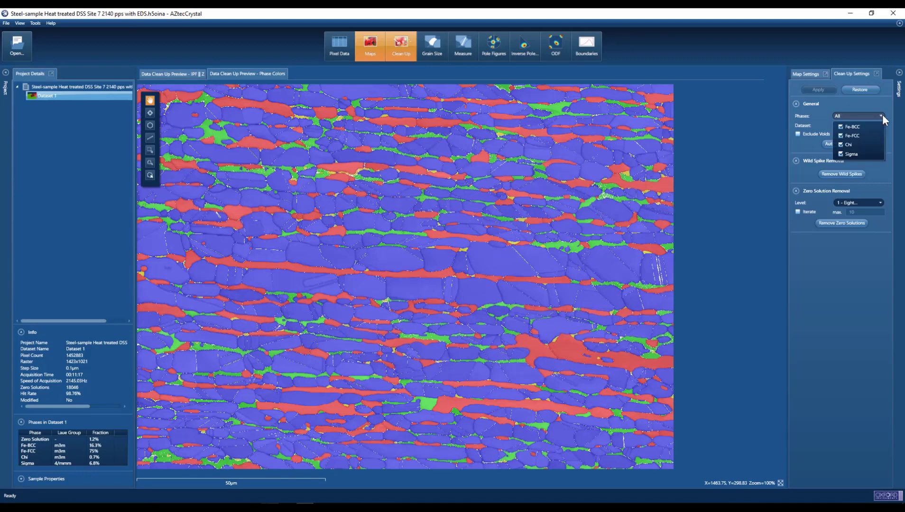
pyautogui.click(880, 106)
pyautogui.click(882, 125)
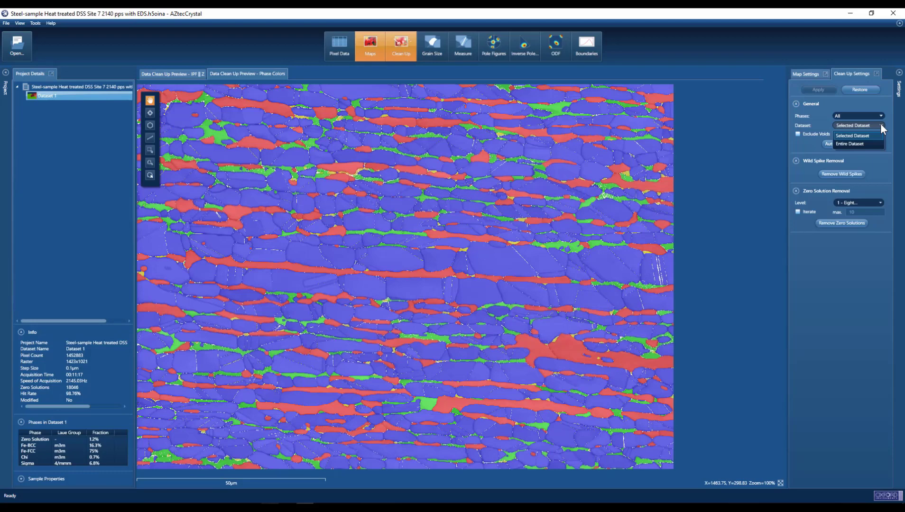
pyautogui.click(853, 135)
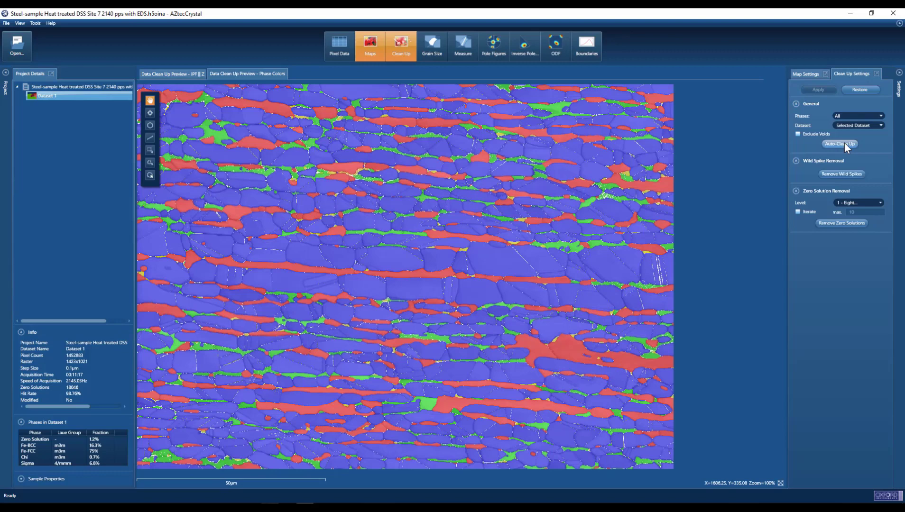
pyautogui.click(881, 203)
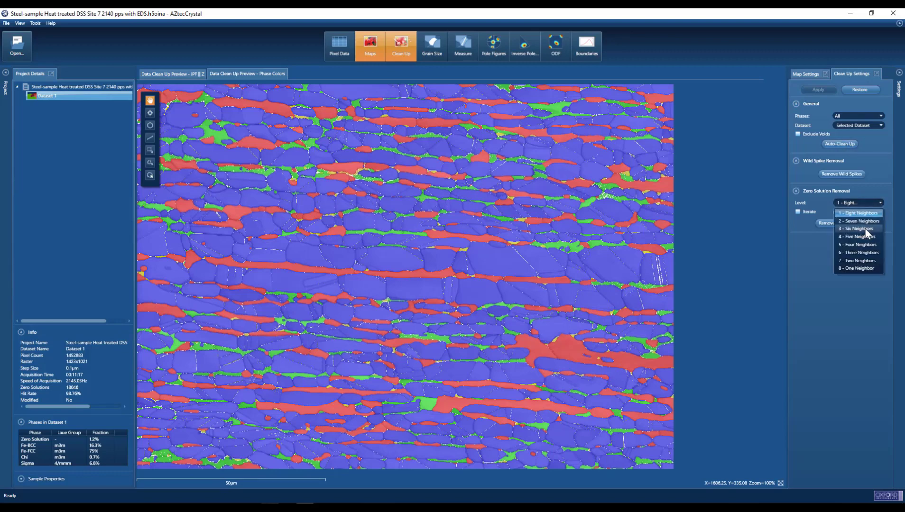
pyautogui.click(883, 157)
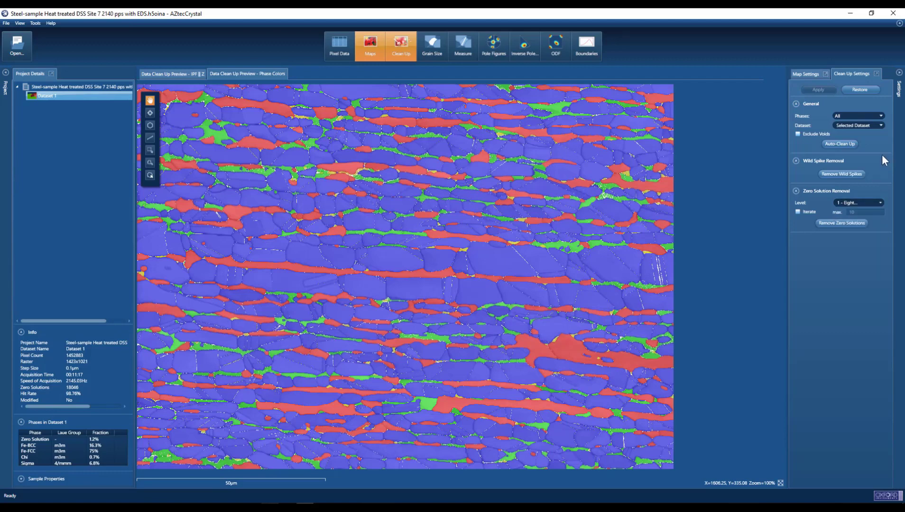
pyautogui.click(798, 133)
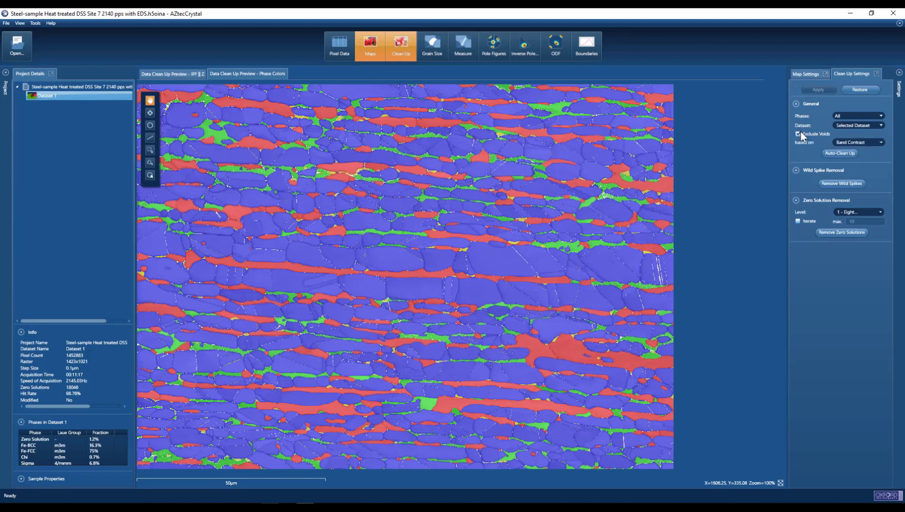
pyautogui.click(882, 141)
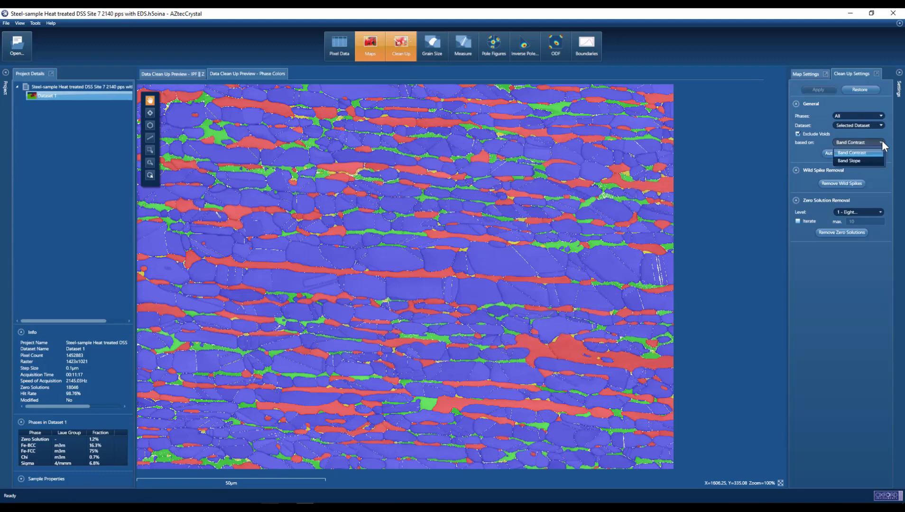
pyautogui.click(856, 160)
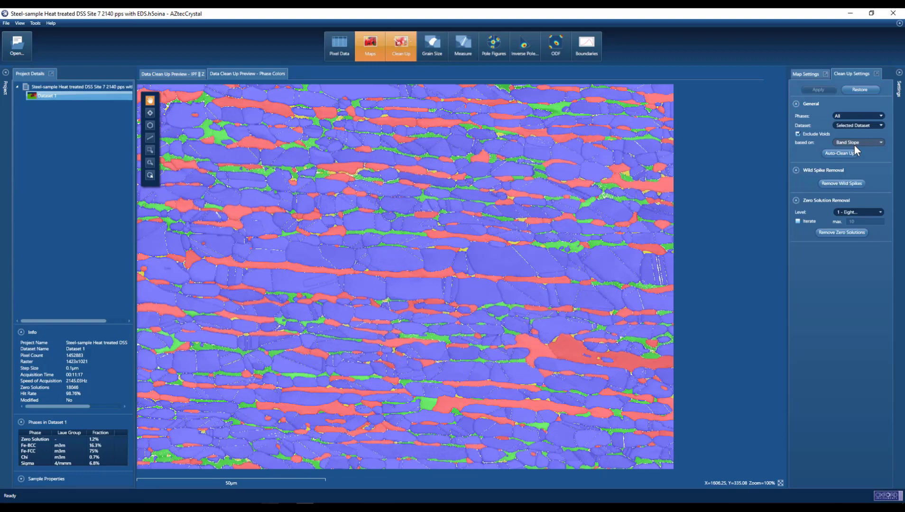
pyautogui.click(811, 134)
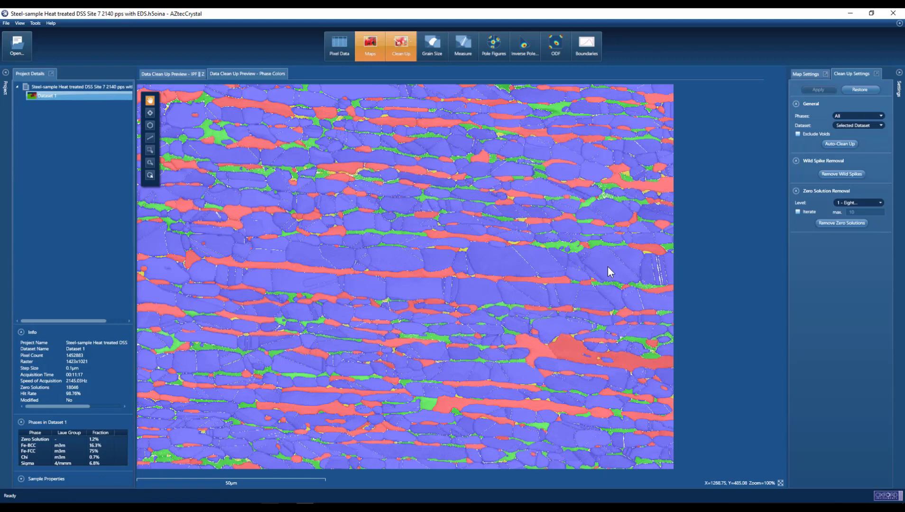
pyautogui.scroll(3, 578, 265)
pyautogui.scroll(1, 574, 261)
pyautogui.scroll(1, 564, 252)
pyautogui.scroll(1, 555, 249)
pyautogui.scroll(1, 553, 255)
pyautogui.scroll(1, 555, 256)
pyautogui.scroll(1, 562, 275)
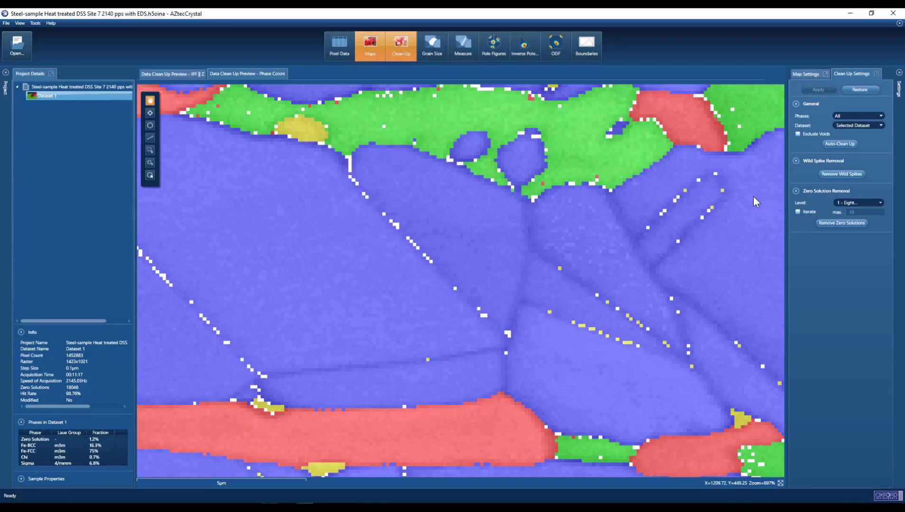
# Run Remove Wild Spikes, replacing 3558 pixels
pyautogui.click(851, 173)
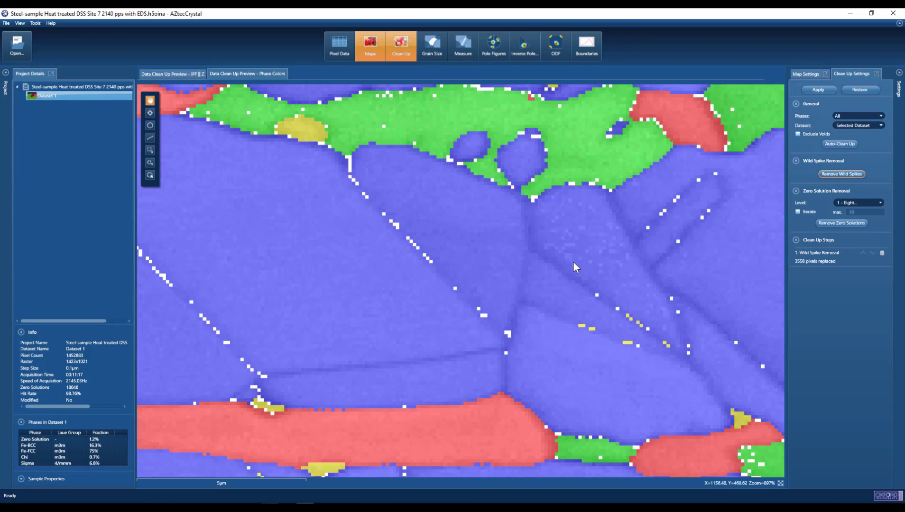
# List the zero-solution neighbour levels and switch to the Data cleanup2.png diagram
pyautogui.click(879, 203)
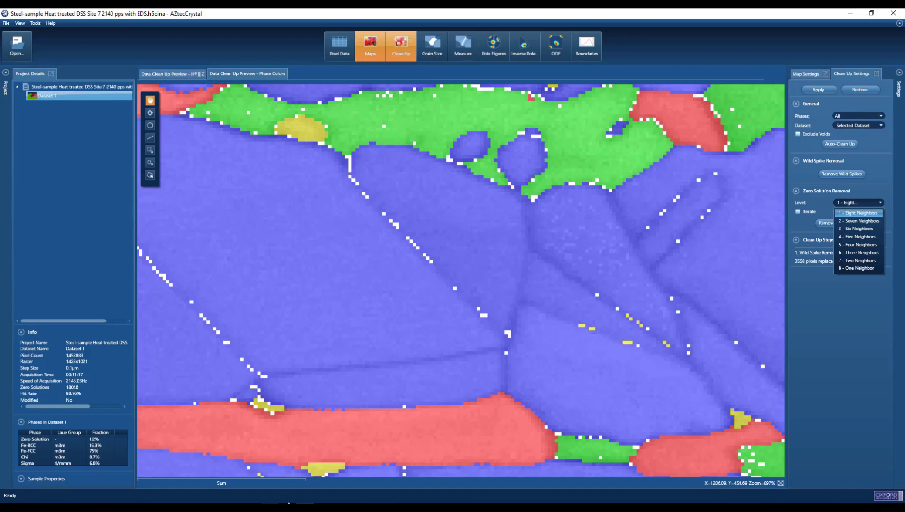
pyautogui.hotkey('alt', 'Tab')
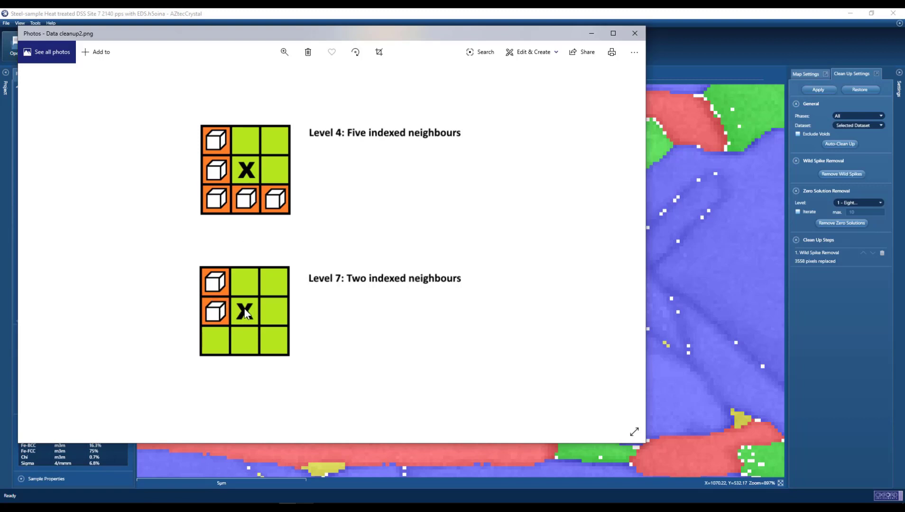
# Minimize the Level 4 vs Level 7 diagram to return to AZtecCrystal
pyautogui.click(593, 32)
# Dismiss the level list unchanged and run Auto-Clean Up, replacing 9655 pixels
pyautogui.click(880, 201)
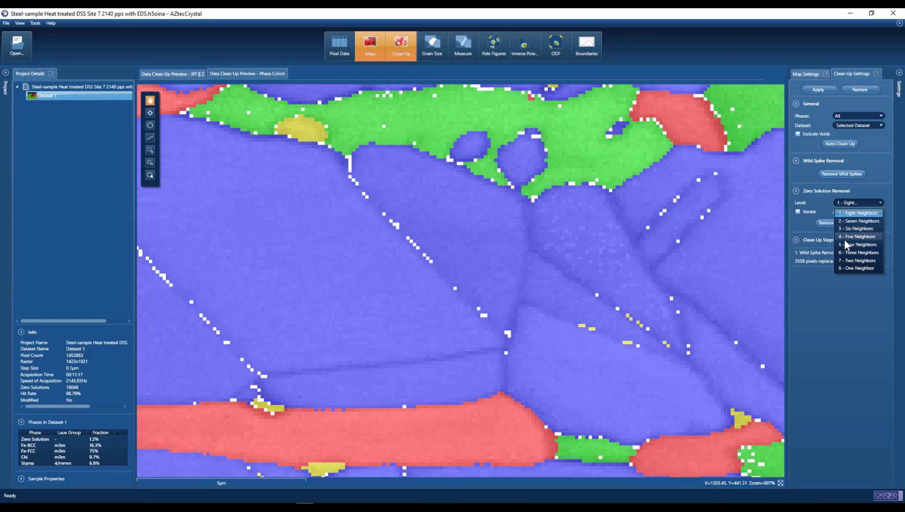
pyautogui.click(863, 158)
pyautogui.click(847, 143)
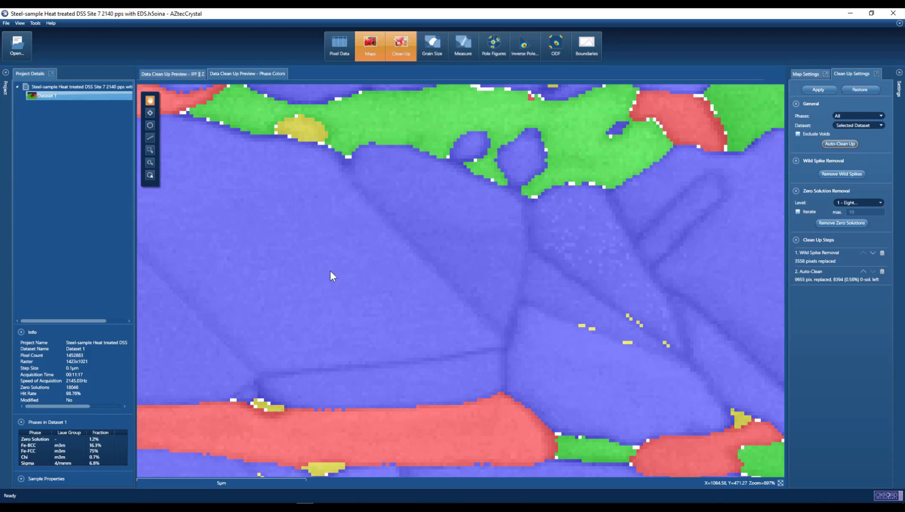
pyautogui.scroll(-3, 352, 237)
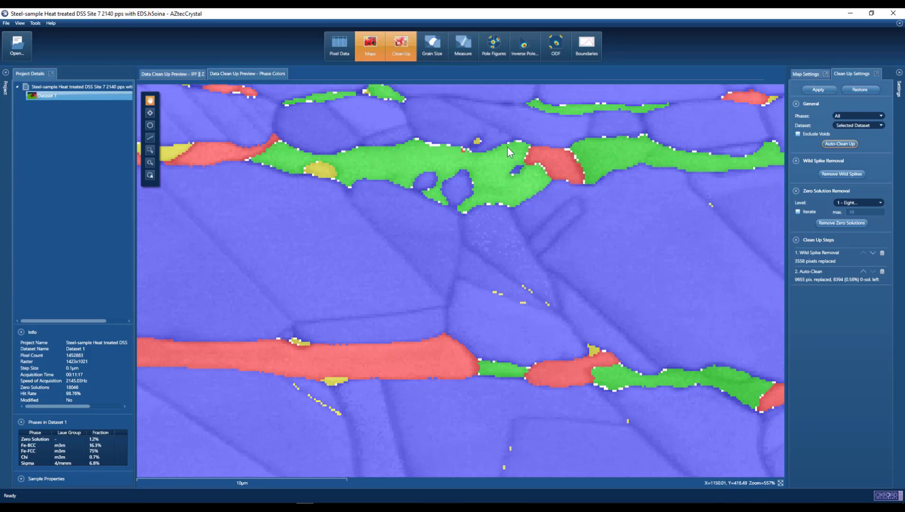
# Remove zero solutions at level '6 - Three Neighbors', replacing 8002 pixels
pyautogui.click(881, 203)
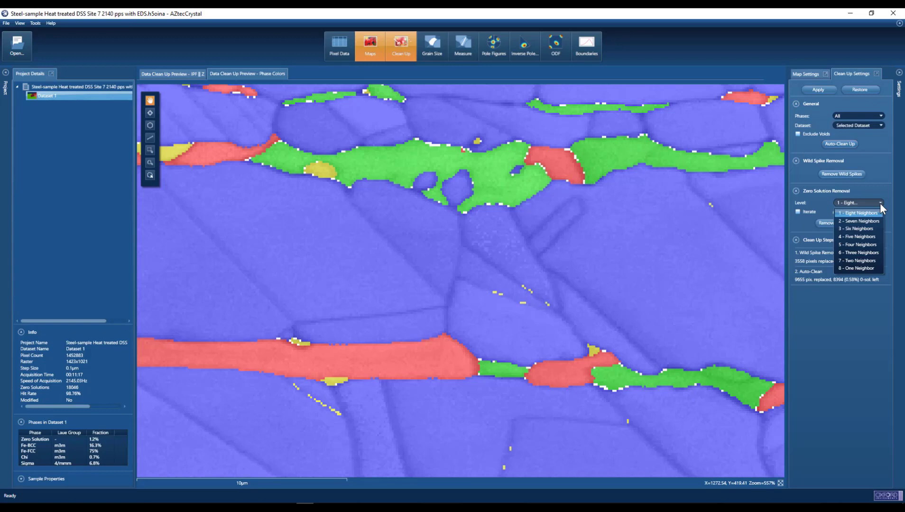
pyautogui.click(864, 252)
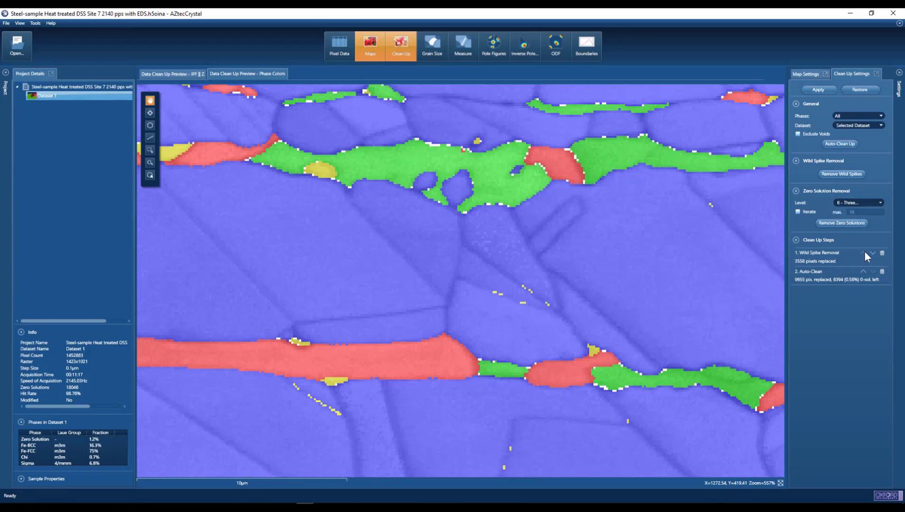
pyautogui.click(847, 223)
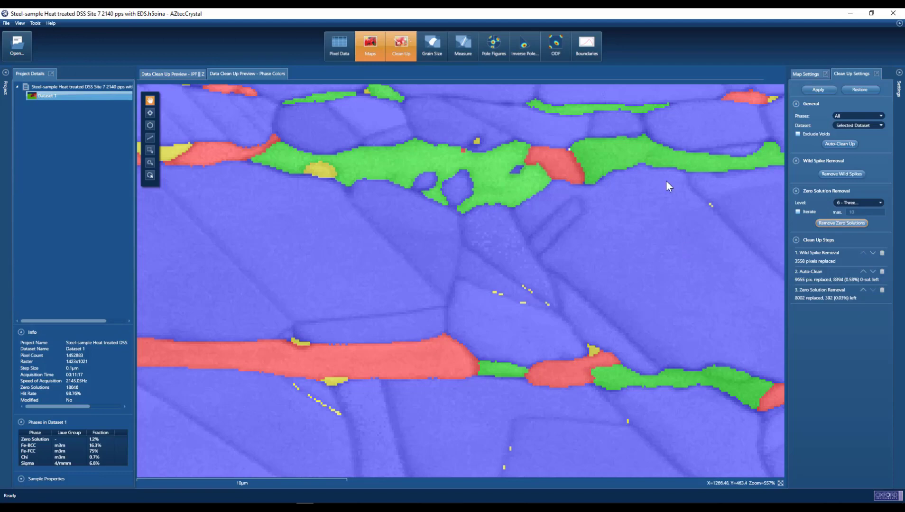
pyautogui.scroll(-1, 302, 189)
pyautogui.scroll(-2, 301, 188)
pyautogui.scroll(-2, 304, 188)
pyautogui.scroll(-2, 308, 187)
pyautogui.scroll(-2, 309, 187)
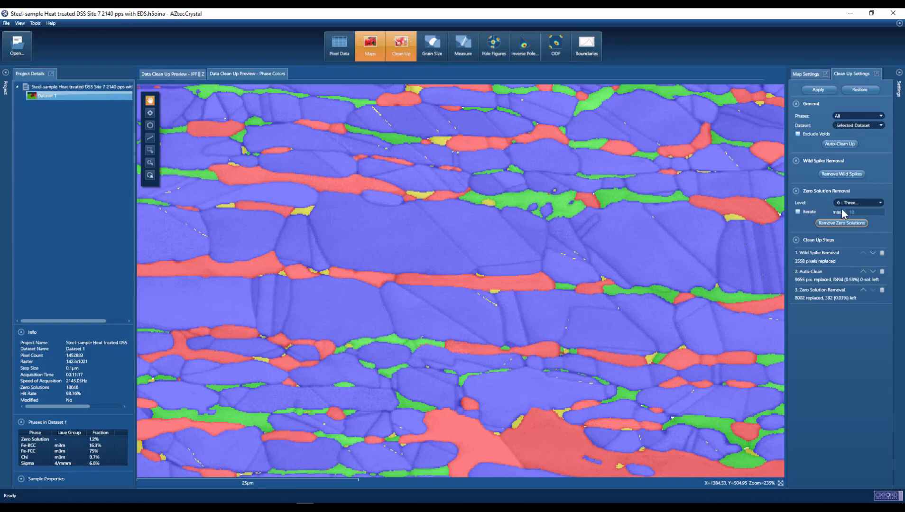
# Try a '7 - Two Neighbors' zero-solution removal, then delete that step
pyautogui.click(865, 203)
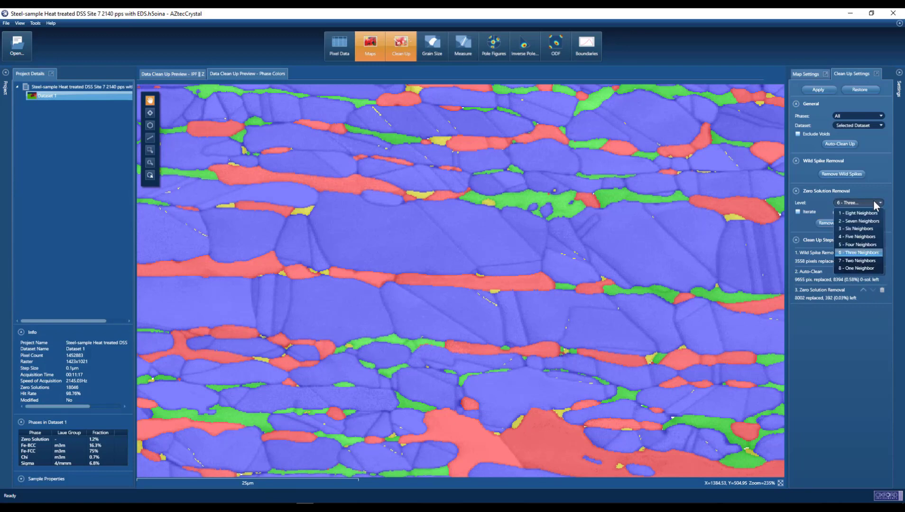
pyautogui.click(858, 261)
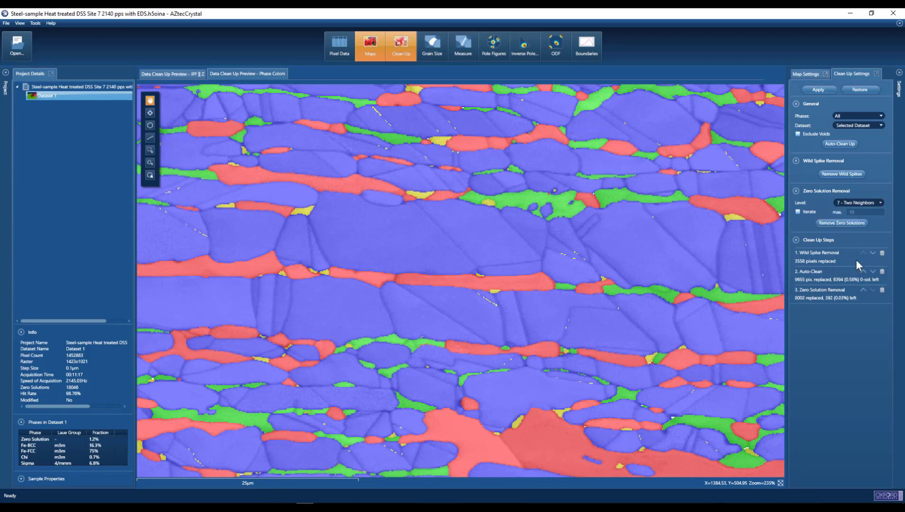
pyautogui.click(839, 222)
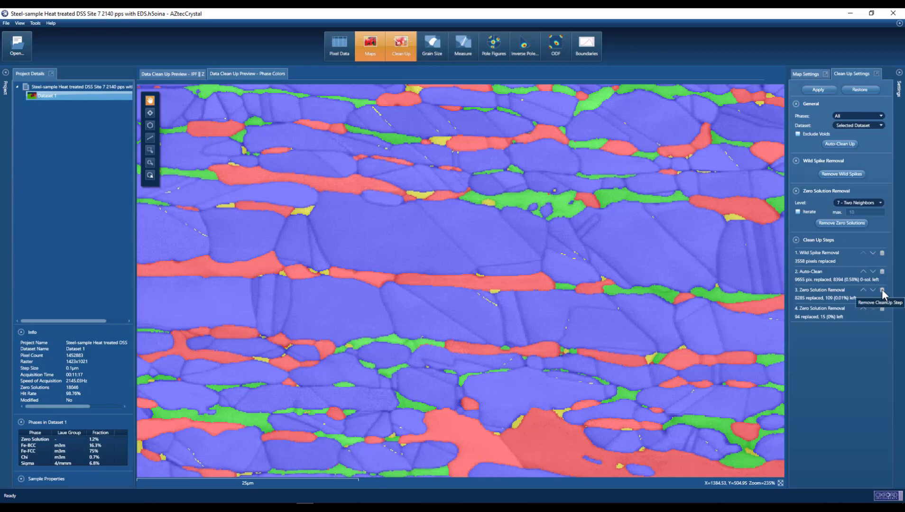
pyautogui.click(883, 289)
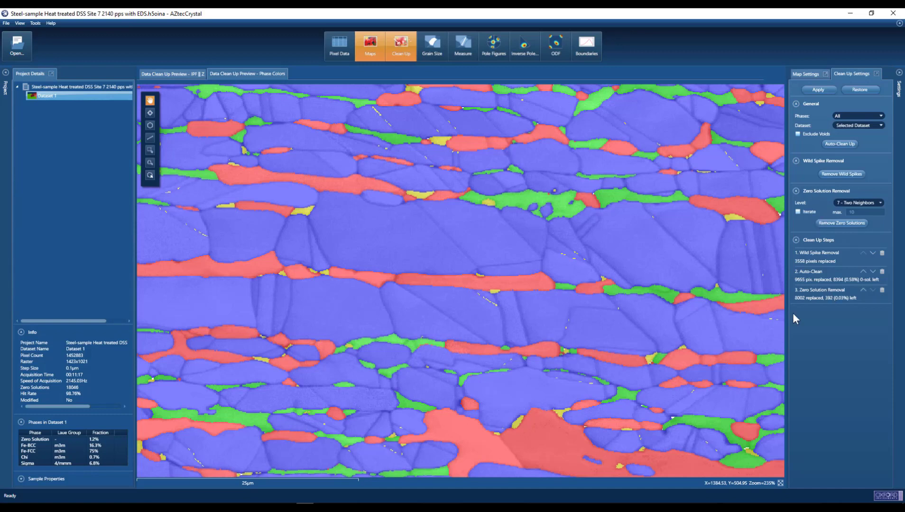
# Apply the three clean-up steps, leaving 392 zero solutions and 75.8% Fe-FCC
pyautogui.click(818, 89)
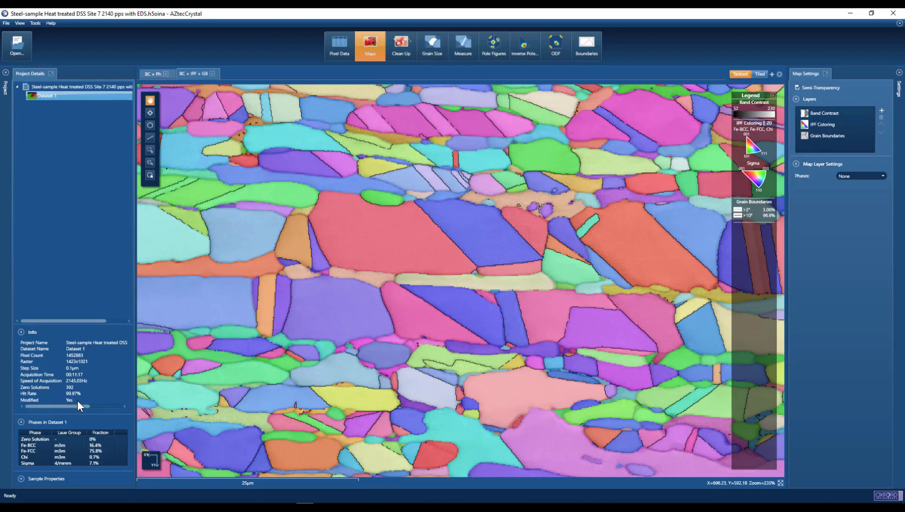
# Rename the Fe-FCC phase to Austenite, then check the phase map and return to the IPF map
pyautogui.click(30, 450)
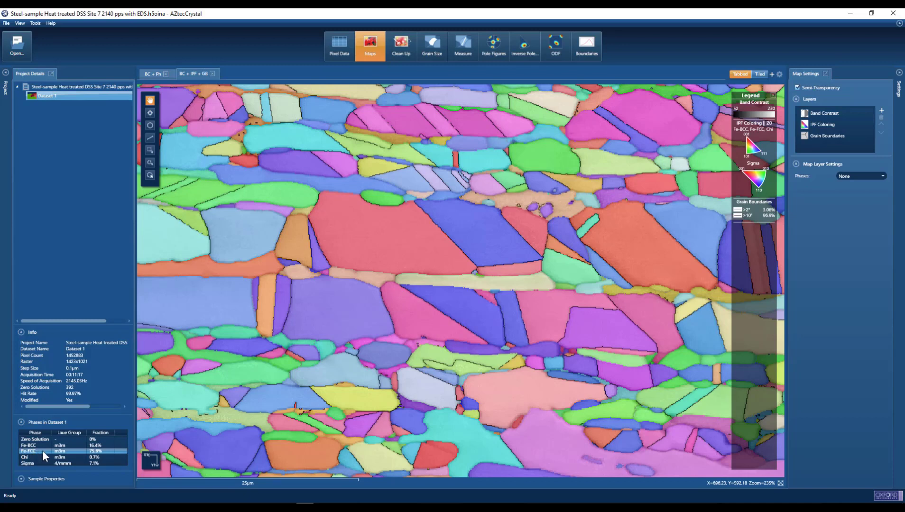
pyautogui.rightClick(42, 452)
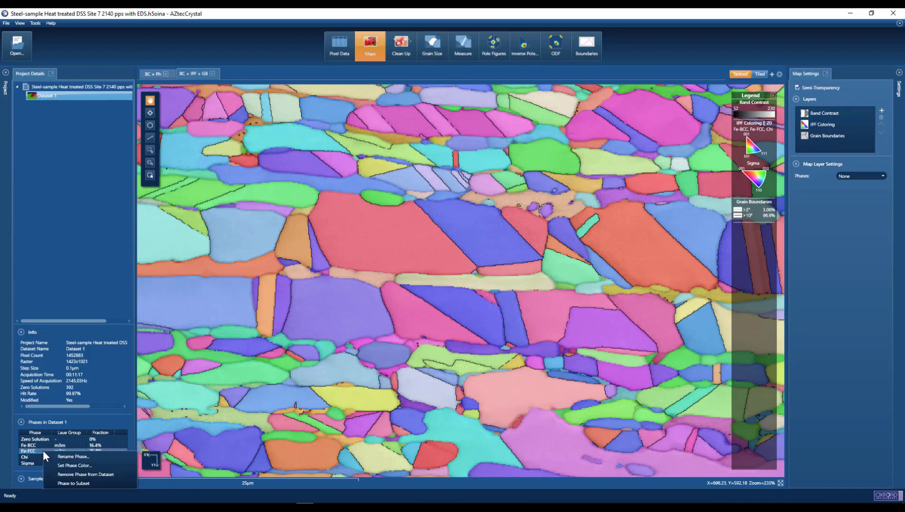
pyautogui.click(82, 458)
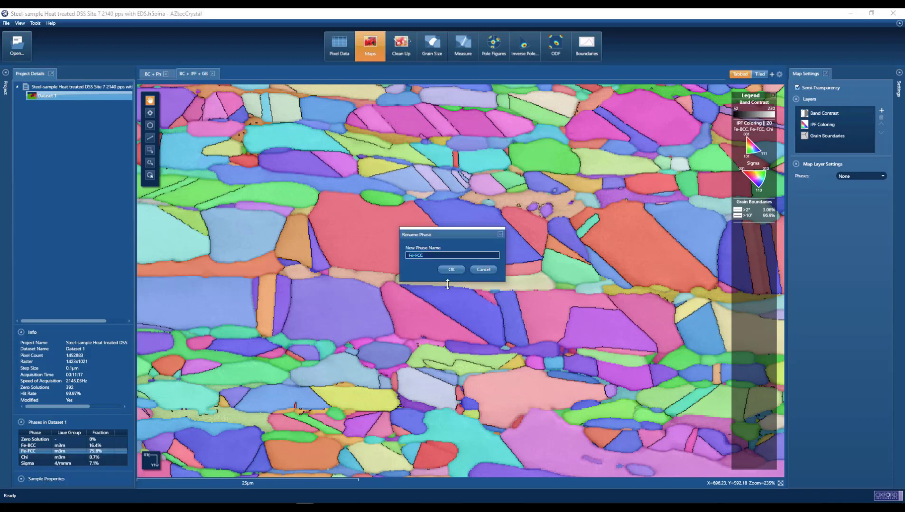
pyautogui.write('Austenite')
pyautogui.click(452, 268)
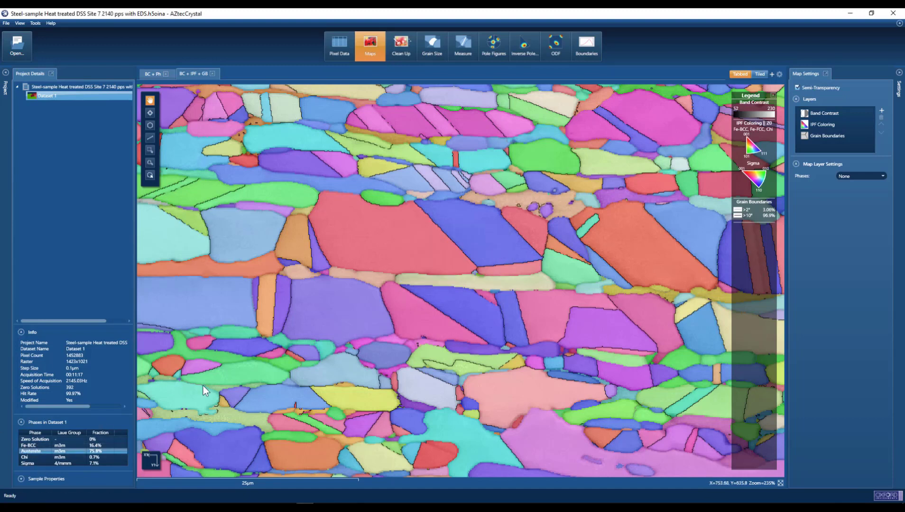
pyautogui.click(151, 74)
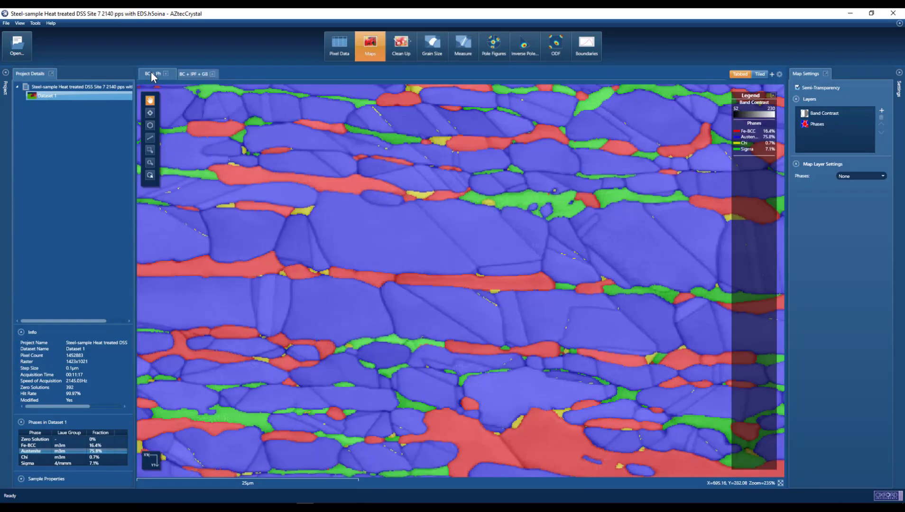
pyautogui.click(197, 73)
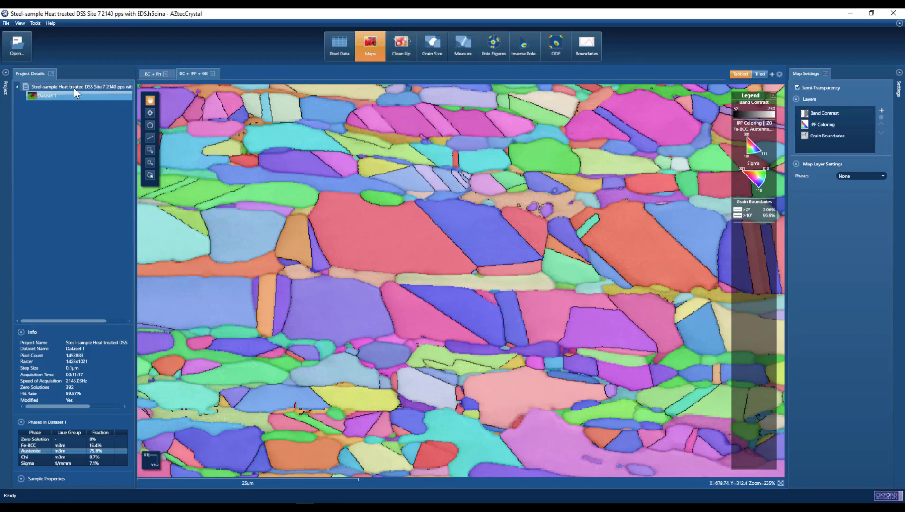
# Close the project, saving the changes so the Austenite rename is kept
pyautogui.rightClick(49, 85)
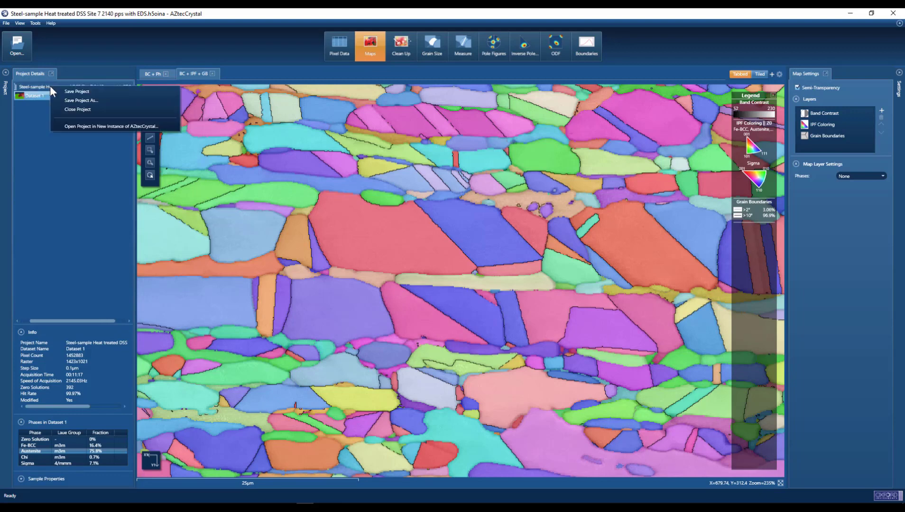
pyautogui.click(74, 114)
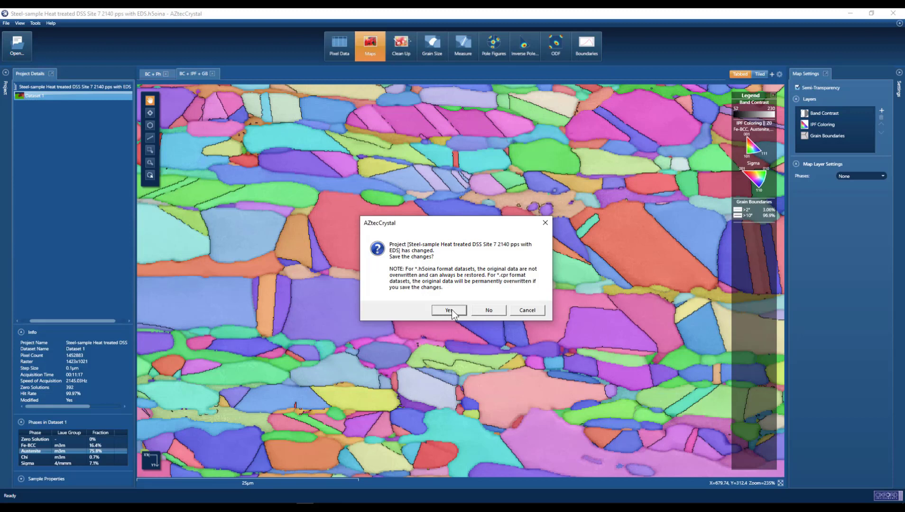
pyautogui.click(452, 310)
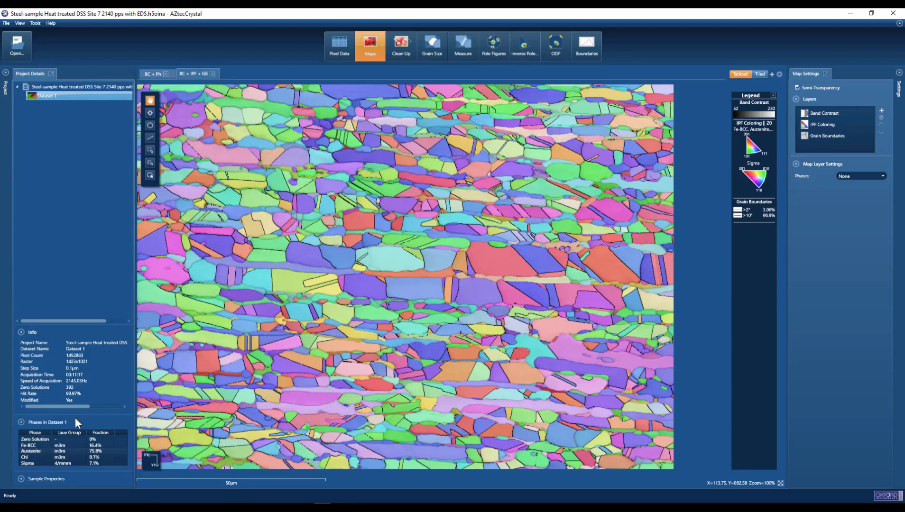
# Open the Clean Up module and request Restore for Dataset 1's original data
pyautogui.rightClick(42, 94)
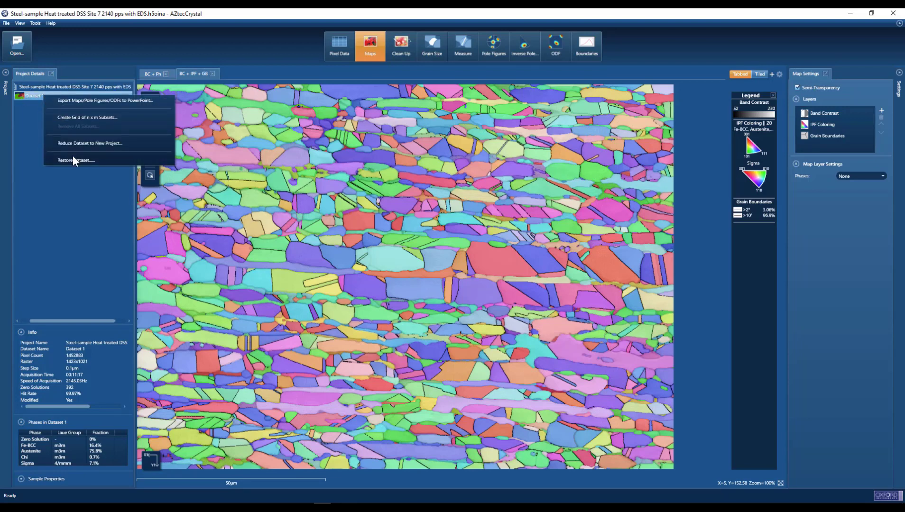
pyautogui.click(257, 39)
pyautogui.click(402, 47)
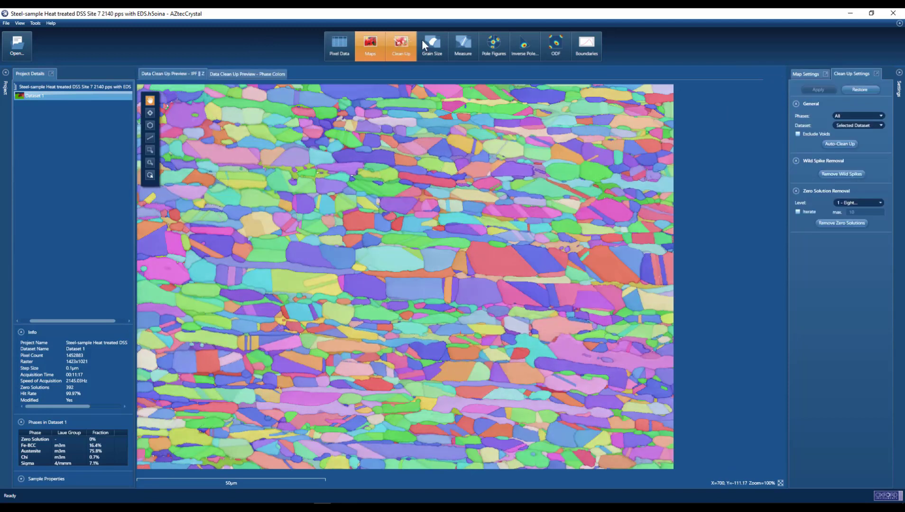
pyautogui.click(865, 88)
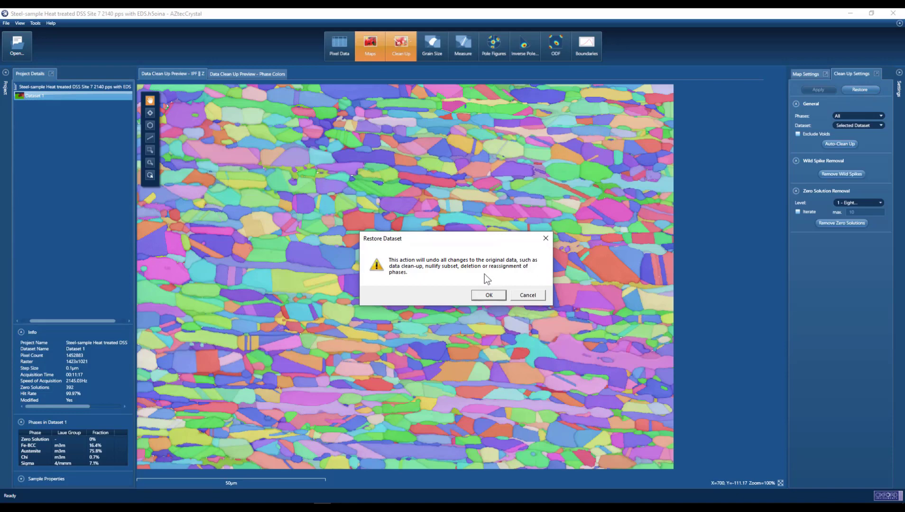
# Confirm restoring Dataset 1 to its raw data, then leave Clean Up for the maps
pyautogui.click(492, 297)
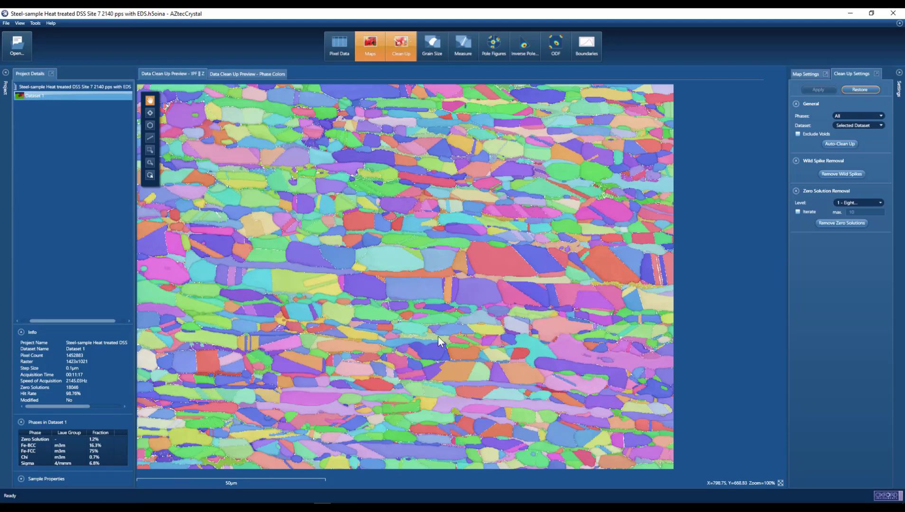
pyautogui.click(402, 48)
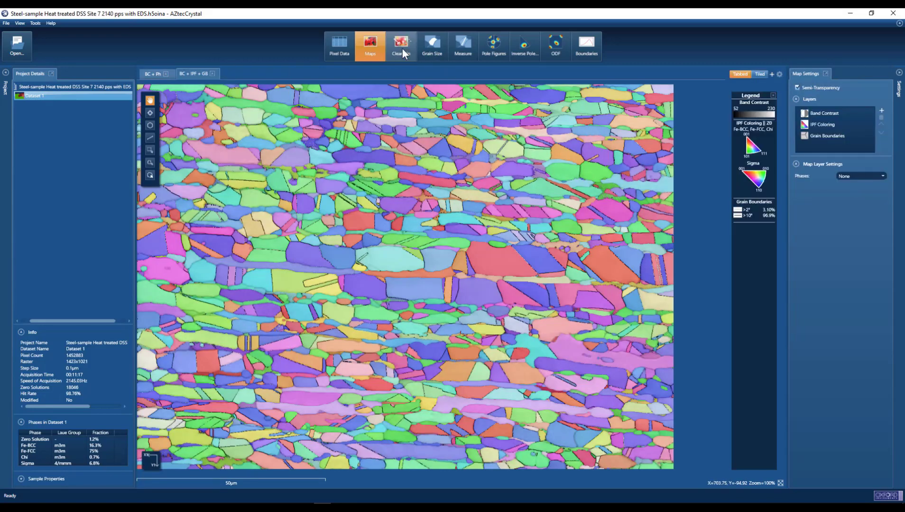